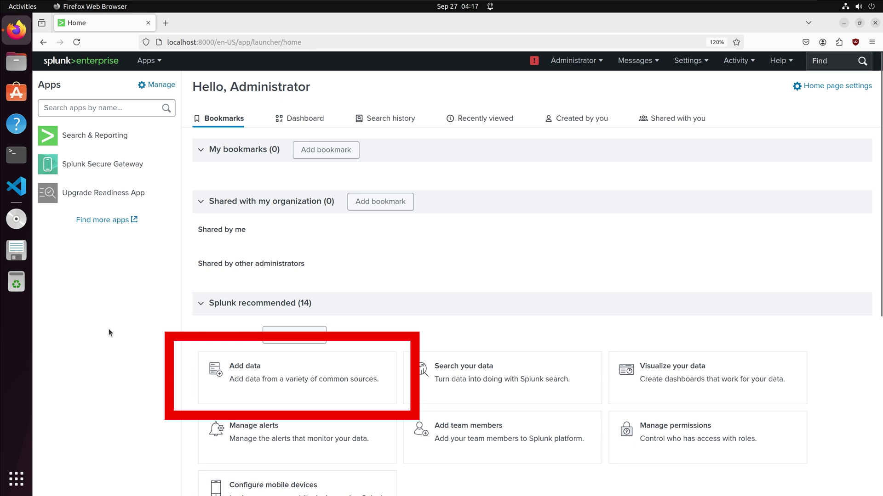
Upload log_data.csv from the computer as new data and advance to the Set Source Type step
left_click(222, 374)
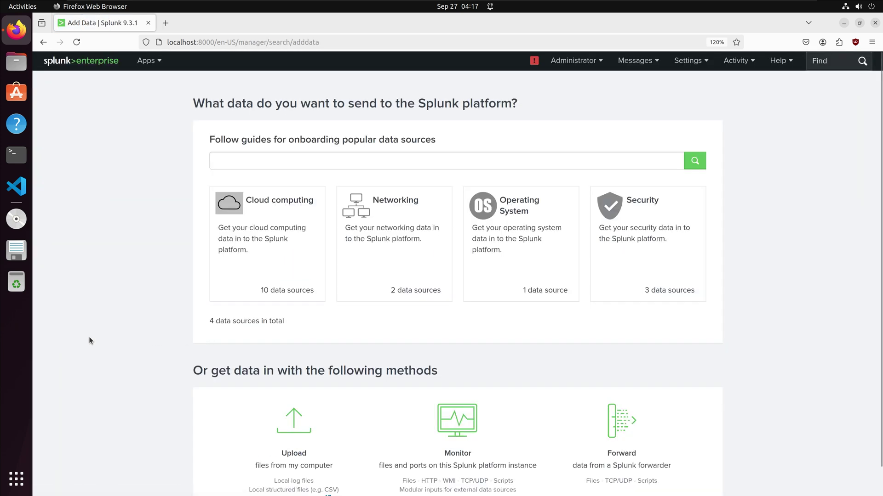
scroll(90, 341, "down", 1)
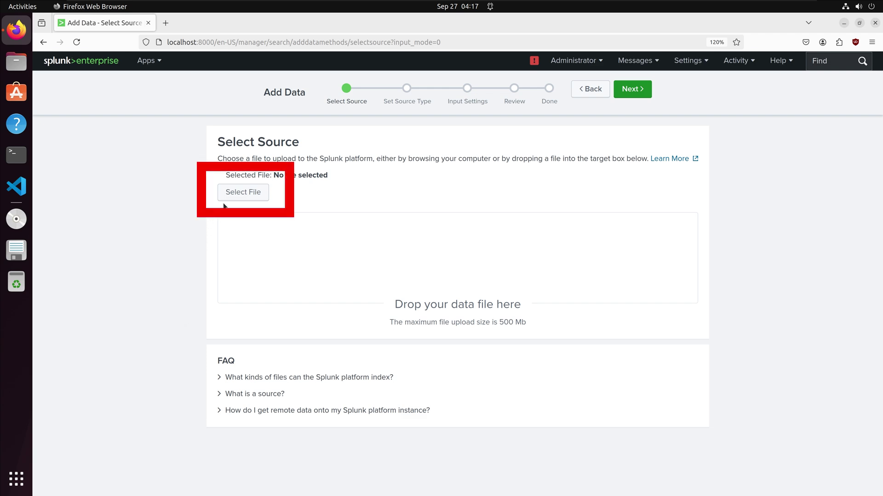
left_click(230, 196)
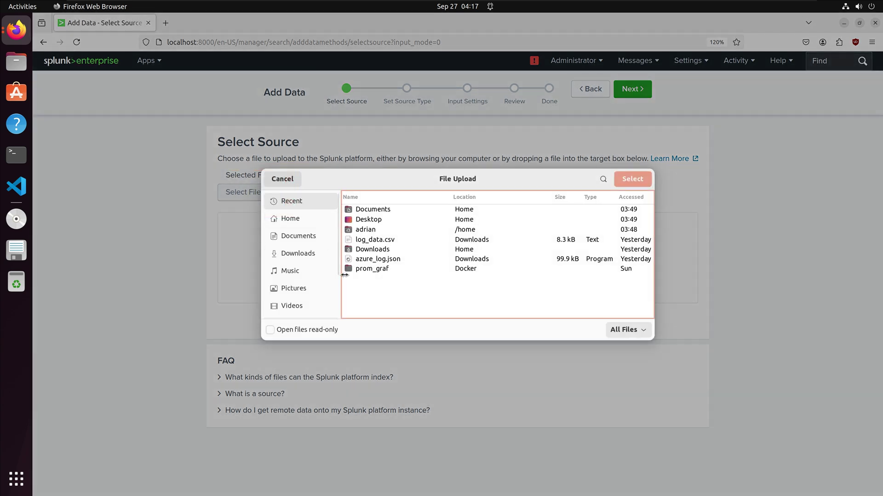
double_click(375, 240)
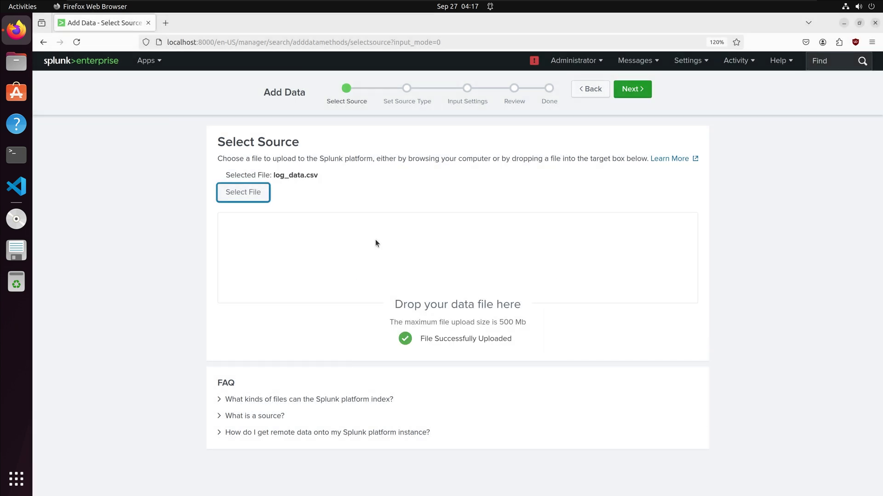
left_click(631, 89)
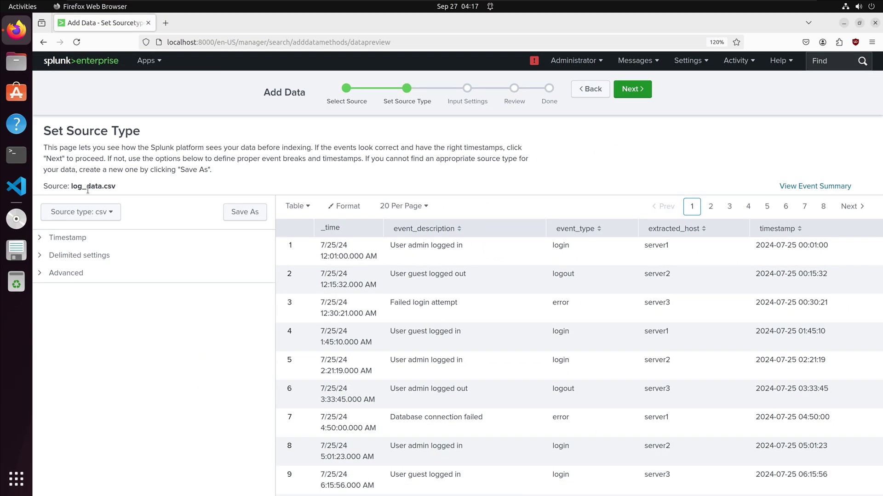
Expand the Timestamp, Delimited settings and Advanced panels to review the csv source type options
left_click(99, 238)
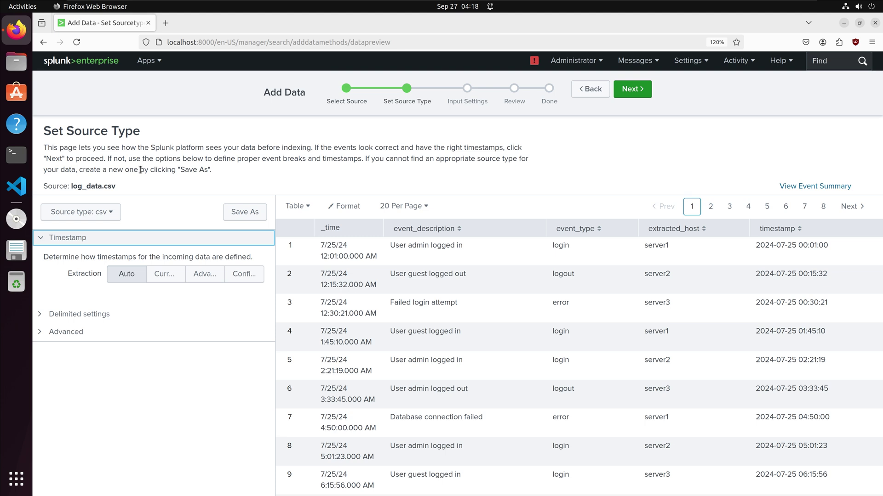
left_click(137, 315)
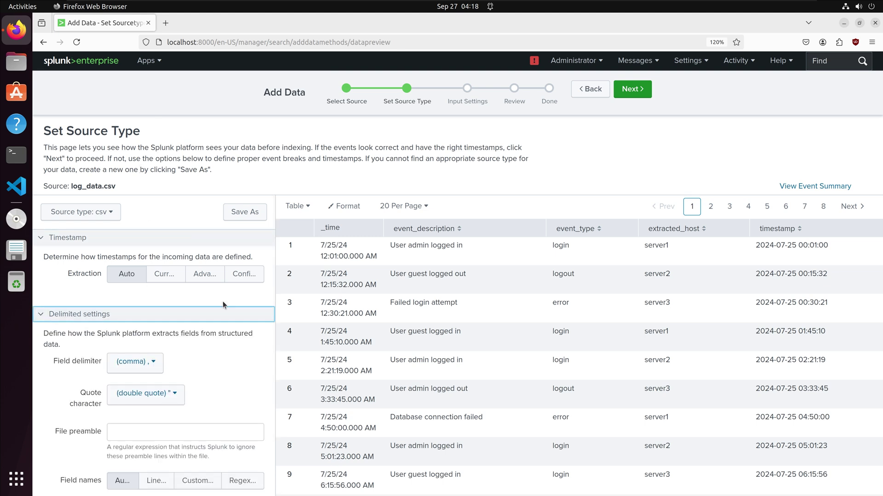
scroll(222, 302, "down", 2)
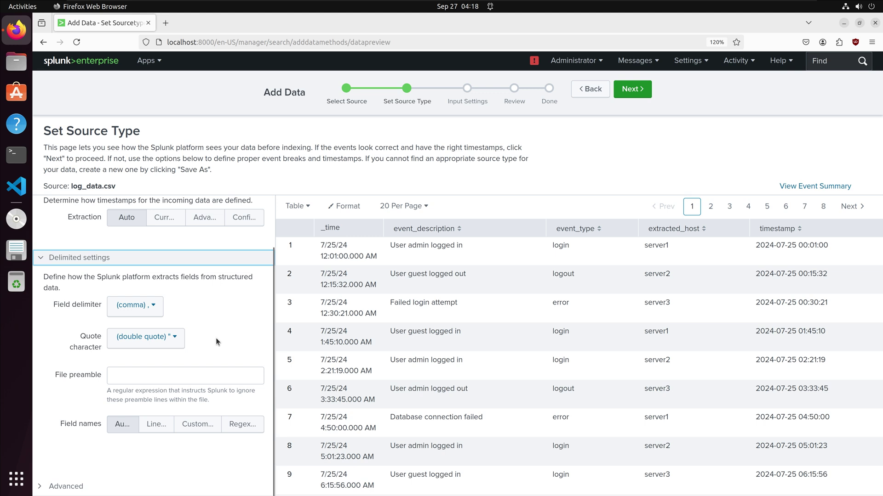
left_click(85, 487)
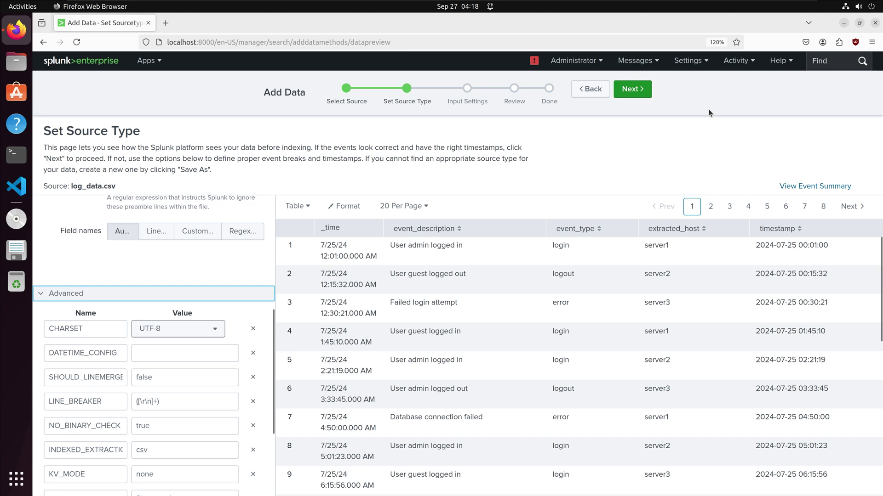
Advance to Input Settings and replace the host value with the constant on_prem_servers
left_click(631, 90)
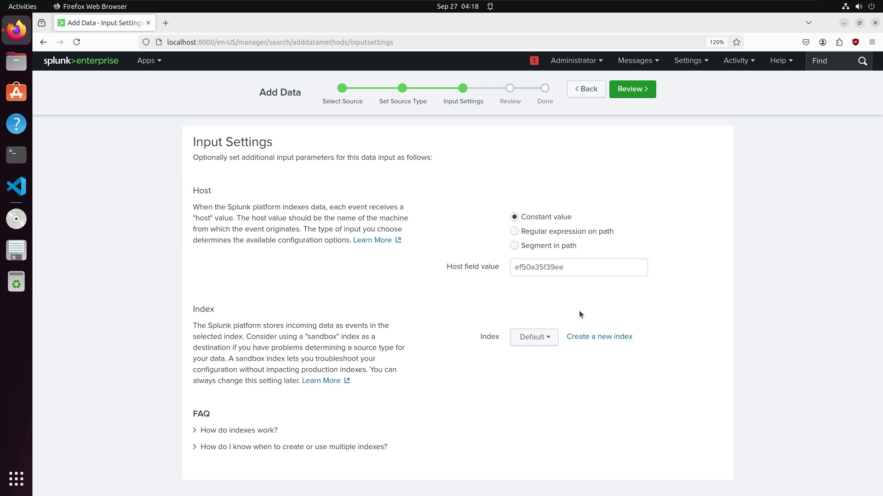
double_click(579, 268)
type("on_prem_")
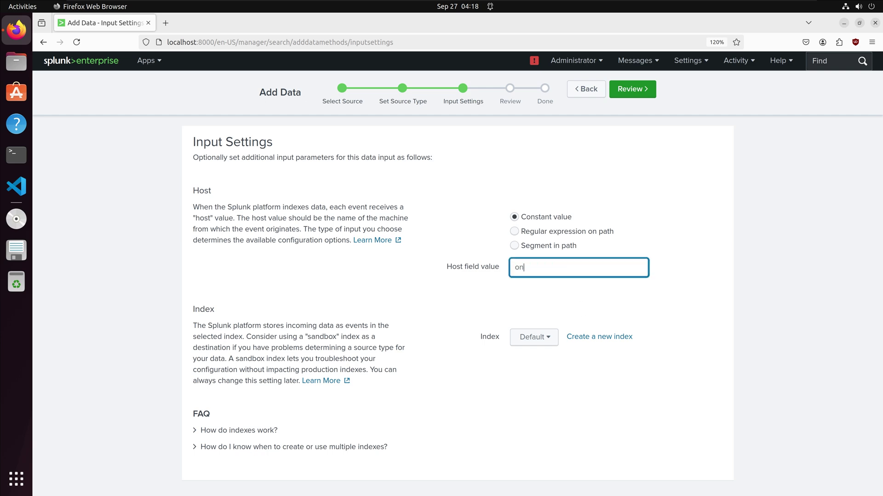
type("servers")
left_click(546, 295)
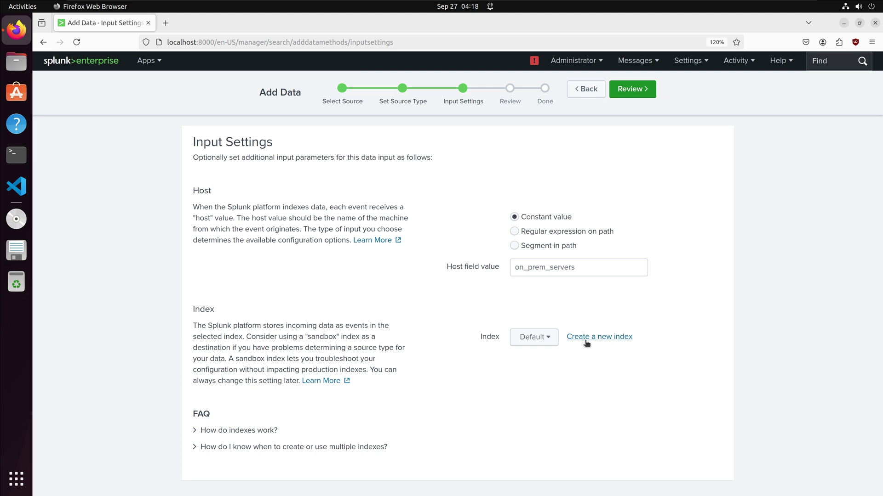
Begin a new index named 'servers' and look over its default size settings
left_click(586, 340)
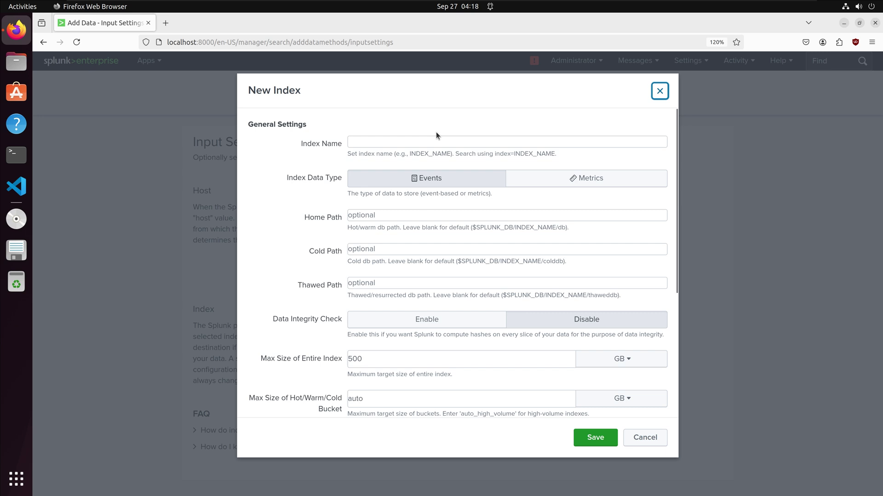
left_click(443, 141)
type("serv")
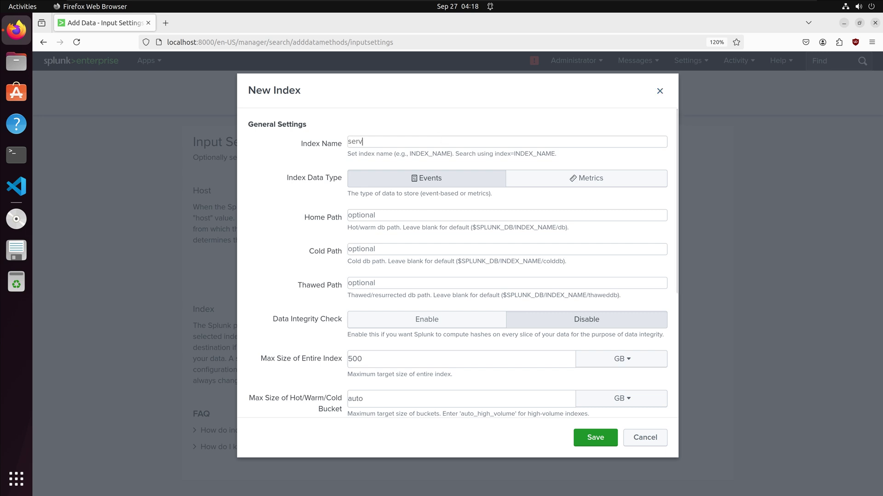
type("ers")
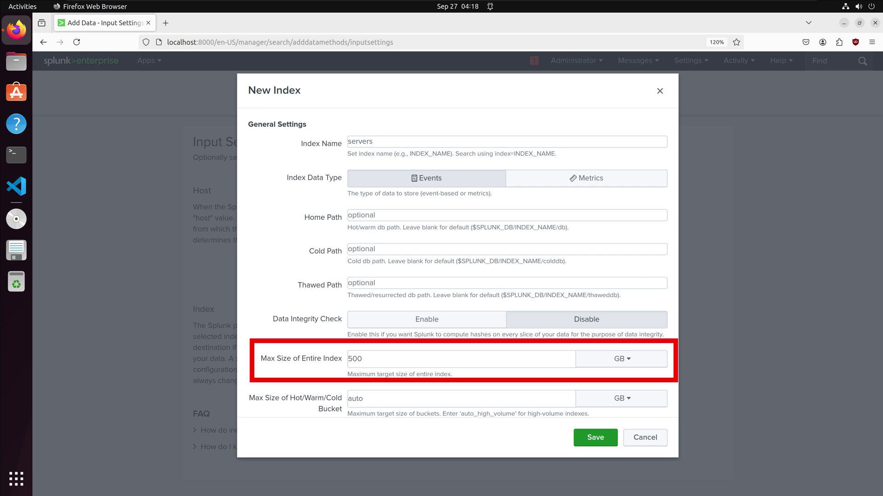
scroll(400, 174, "down", 4)
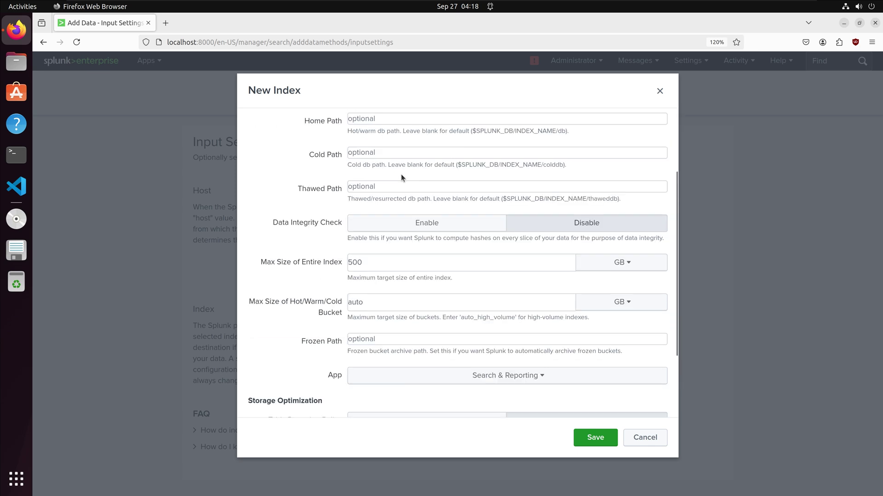
Save the servers index, review and submit the log_data.csv input, then return to Splunk Home
left_click(597, 439)
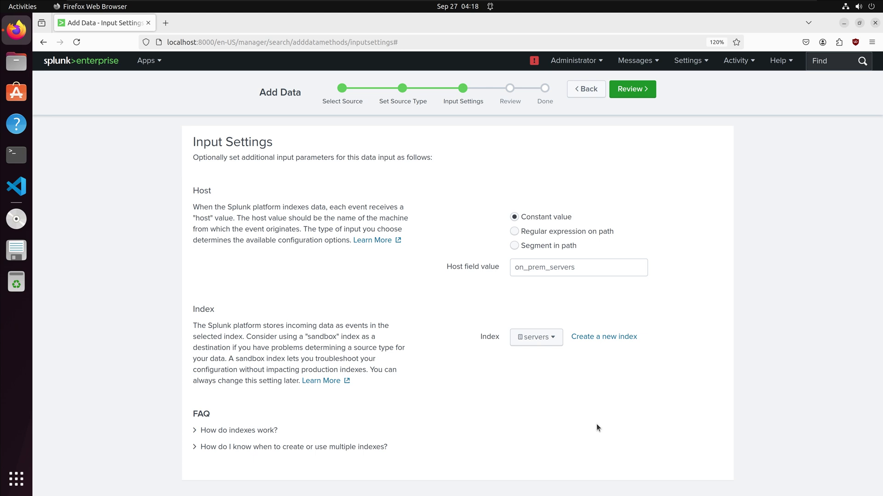
left_click(630, 92)
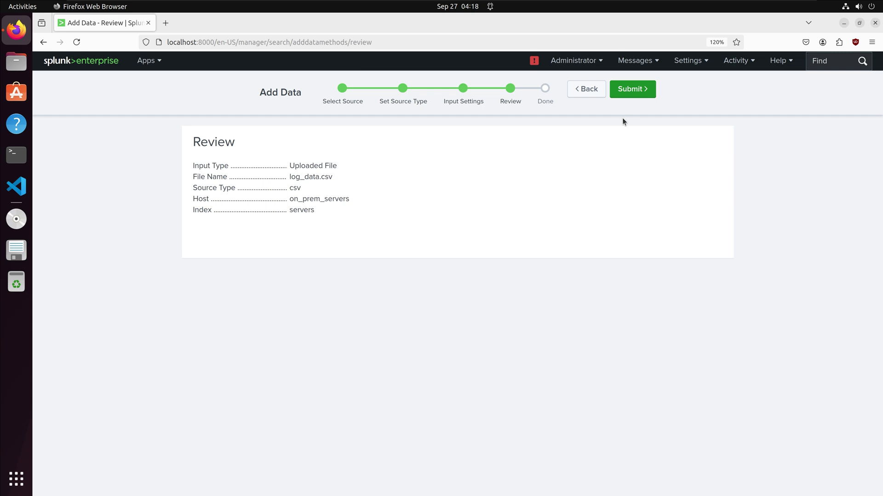
left_click(640, 92)
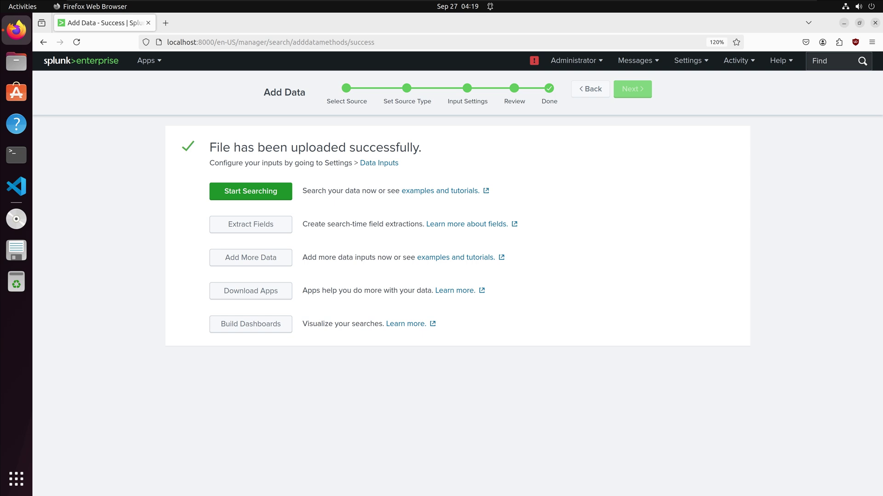
left_click(65, 64)
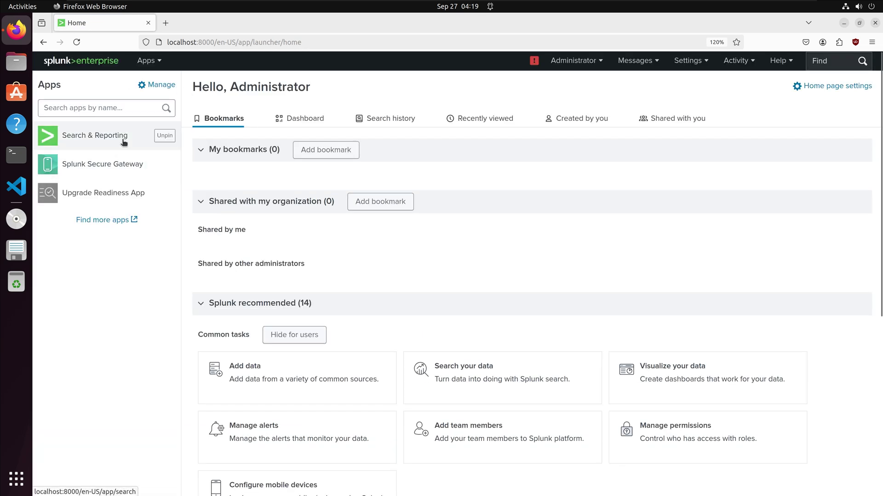
In Search & Reporting, set the time range to All time and begin typing index=ser
left_click(123, 142)
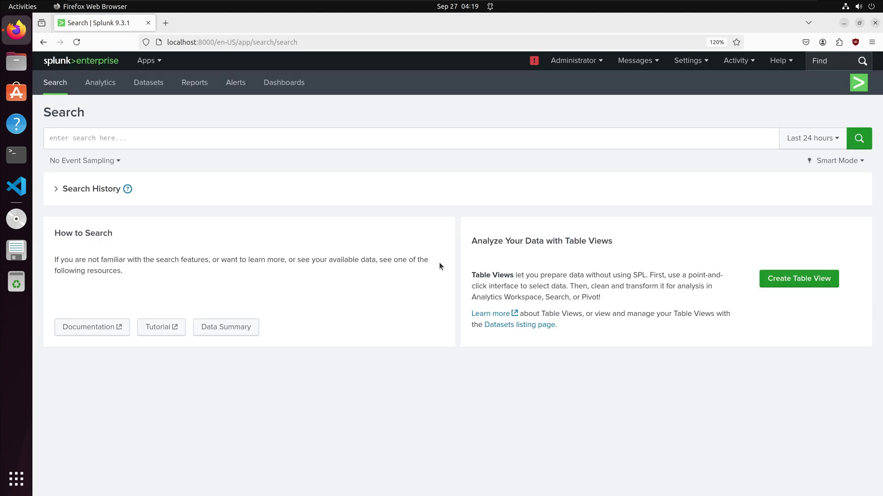
left_click(507, 140)
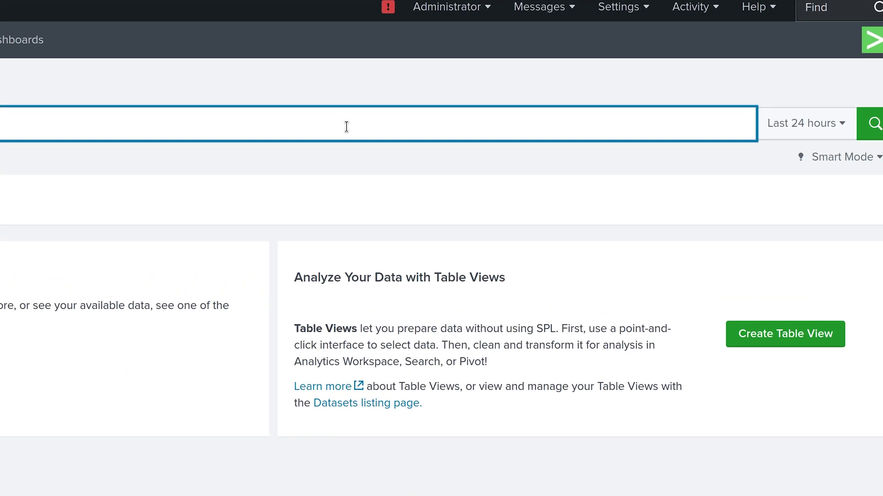
left_click(786, 134)
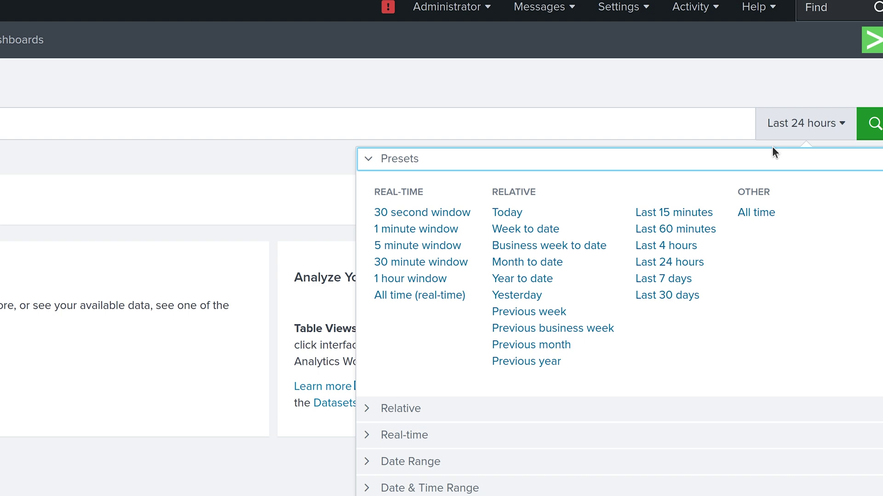
left_click(755, 215)
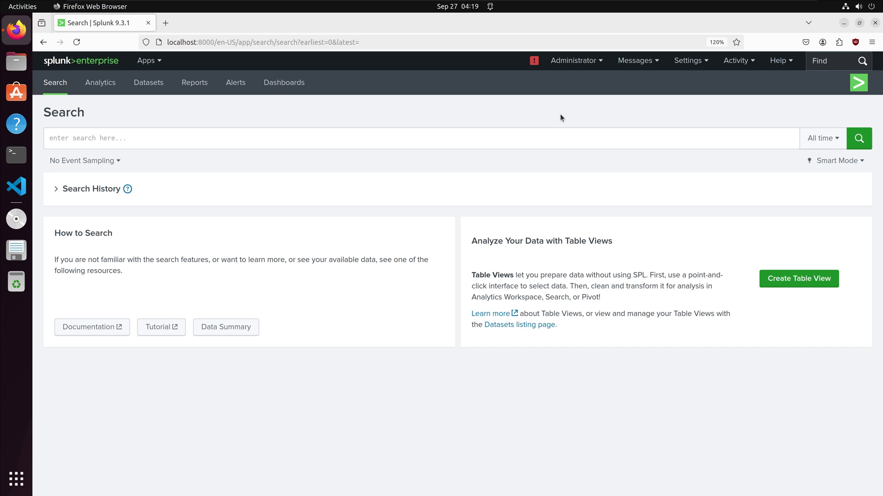
left_click(543, 139)
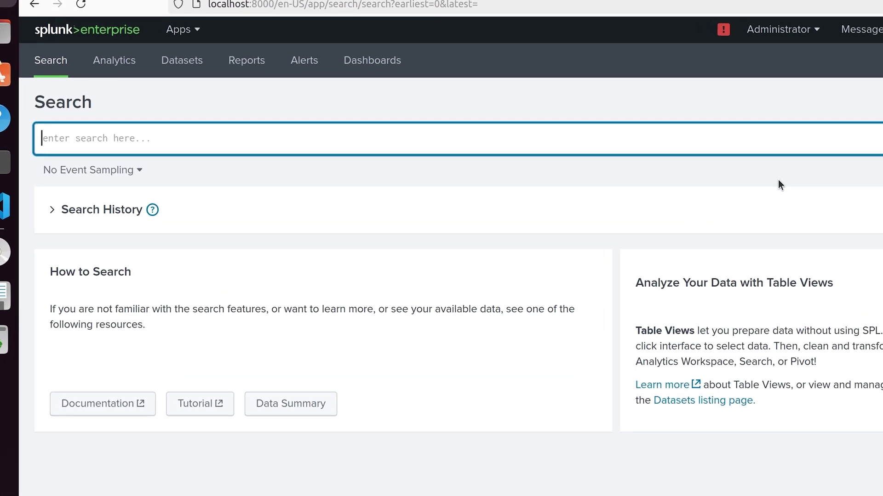
type("index=ser")
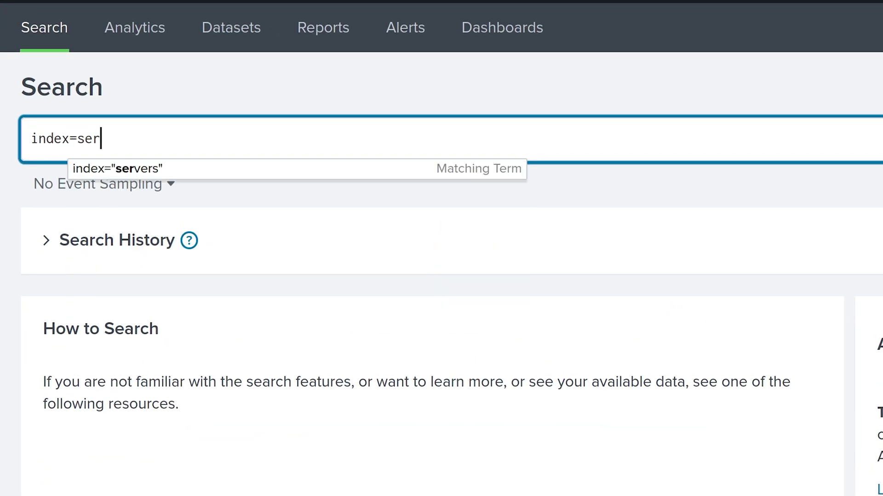
Complete and run the search index="servers", then scroll through its 147 events
key("Down")
key("Return")
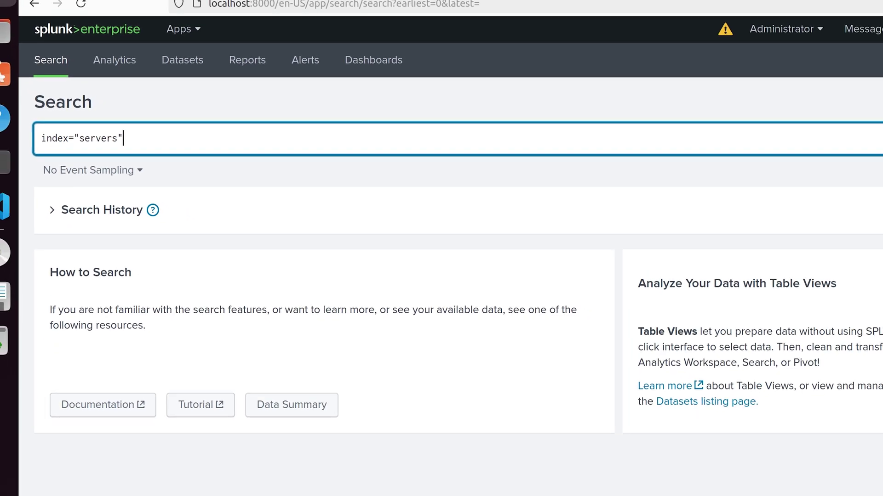
key("Return")
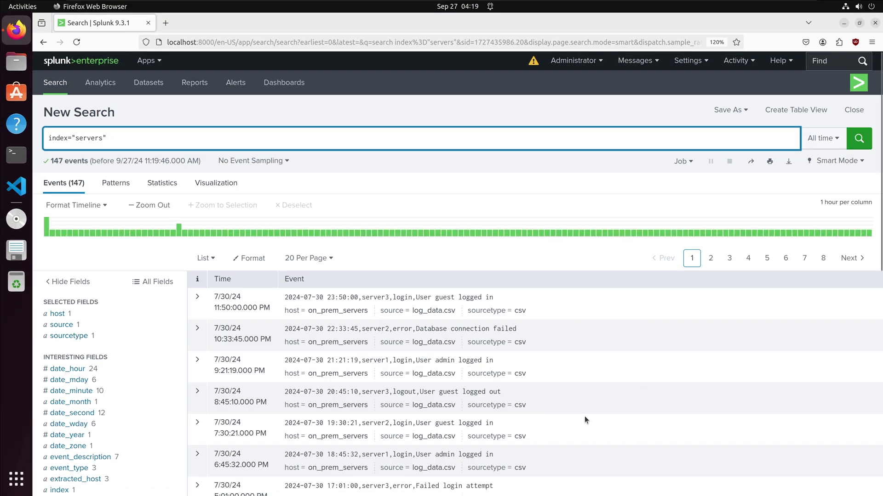
scroll(560, 413, "down", 3)
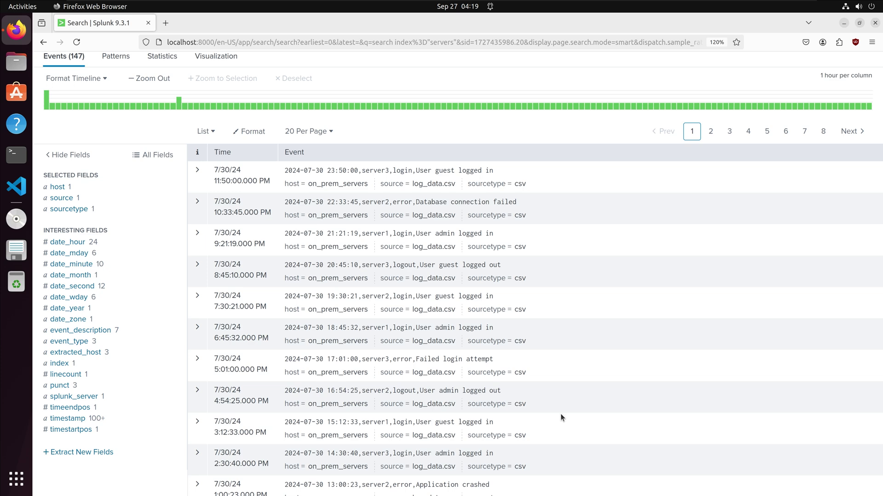
scroll(561, 414, "up", 3)
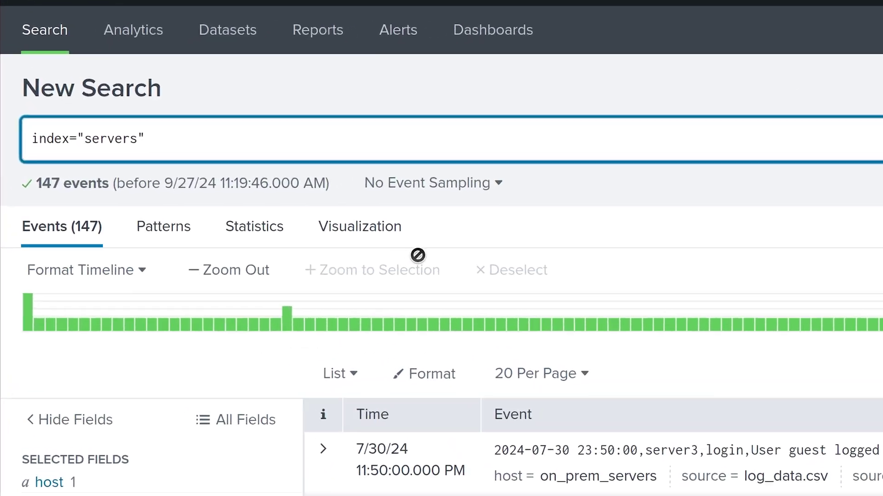
Run | stats count by event_type, giving error 37, login 72 and logout 38
type("| stat")
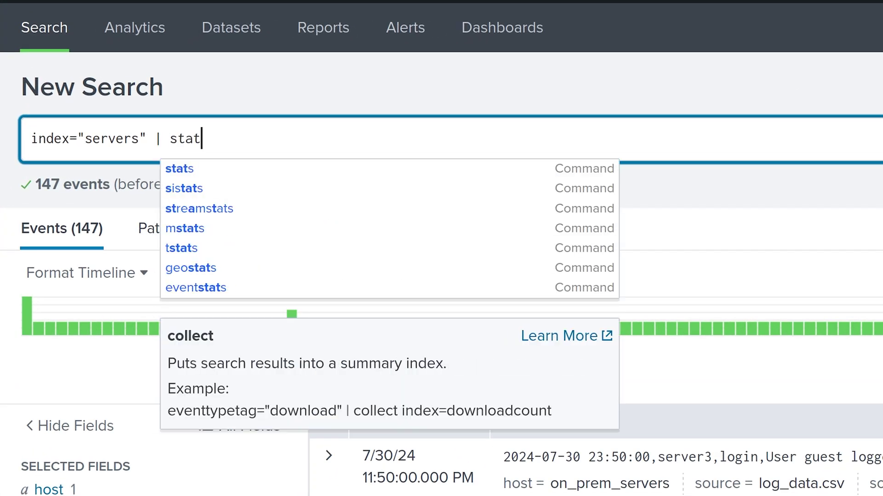
type("s count by ")
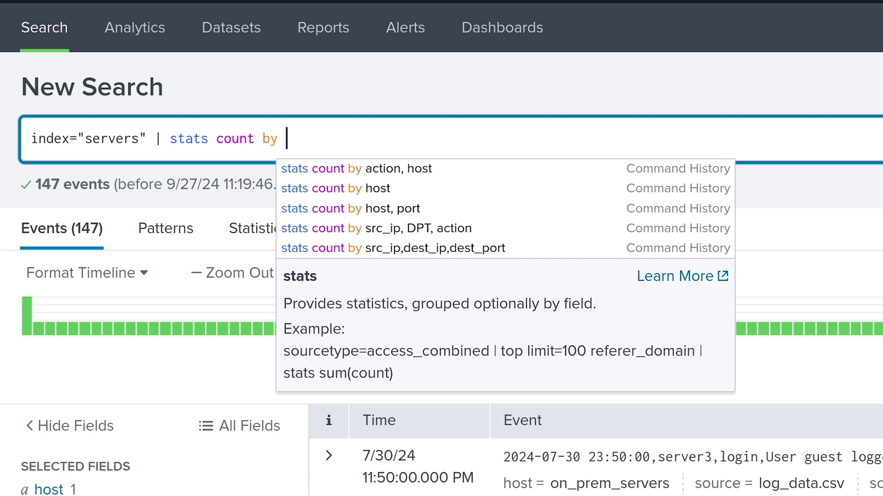
type("event_type")
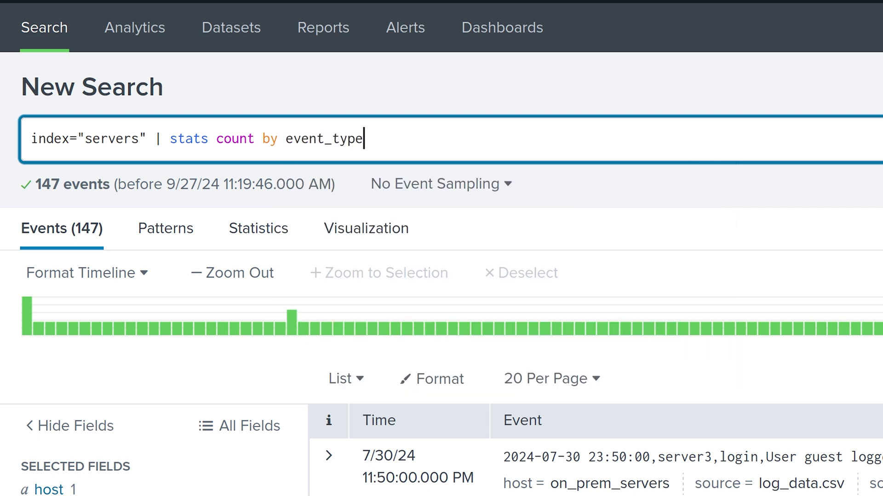
key("Return")
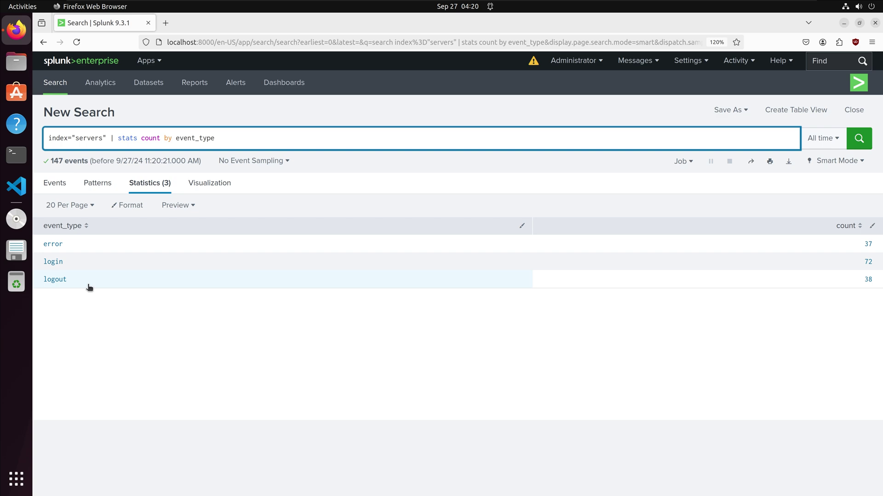
left_click(141, 249)
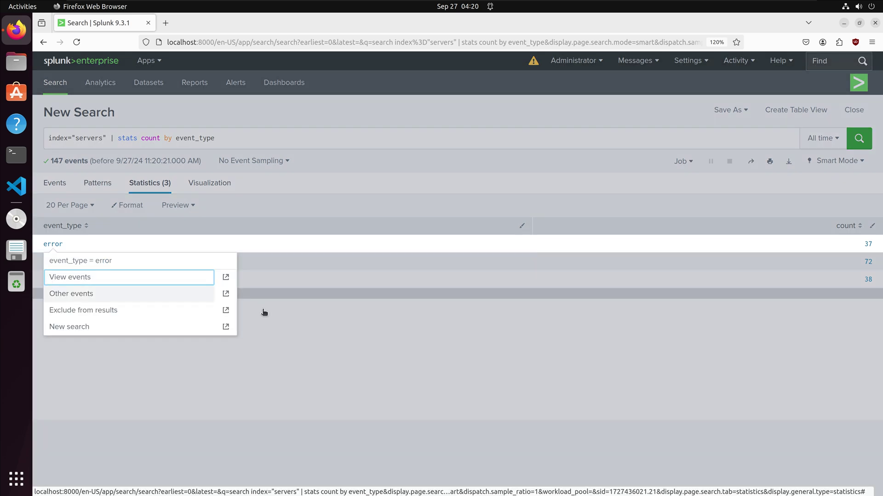
left_click(366, 334)
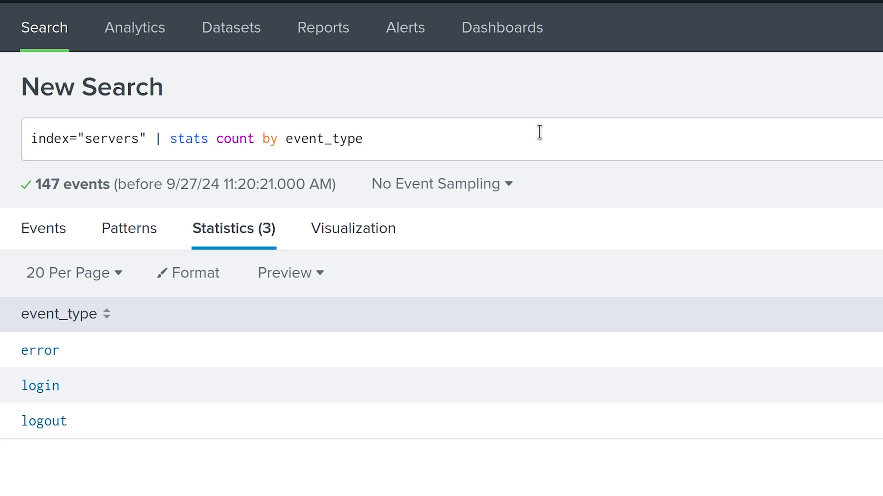
Swap the stats pipeline for 07/25–07/30/2024 date filters and run | timechart span=1d count
left_click(540, 132)
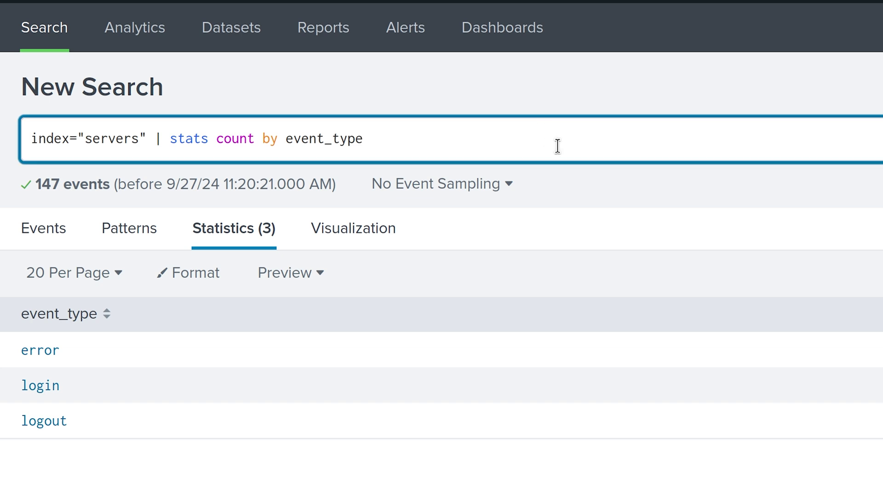
key("shift+Left")
key("shift+Left")
key("shift+Left")
key("shift+Left")
key("shift+Left")
key("shift+Left")
key("shift+Left")
key("shift+Left")
key("shift+Left")
key("shift+Left")
key("shift+Left")
key("shift+Left")
key("shift+Left")
key("shift+Left")
key("shift+Left")
key("shift+Left")
key("shift+Left")
key("shift+Left")
key("shift+Left")
key("shift+Left")
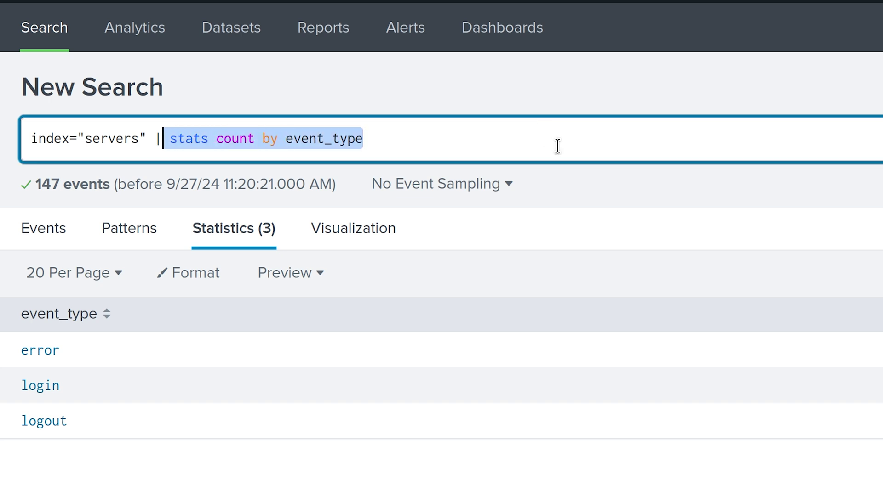
key("shift+Left")
type("earliest=\"07/25/2024:00:00:00\" latest=\"07/30/2024:23:59:59\"")
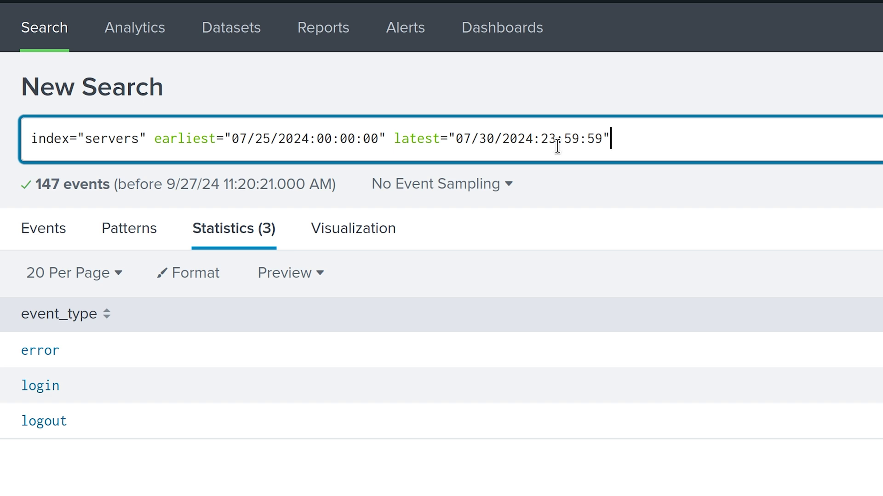
type("| timechart span=1d")
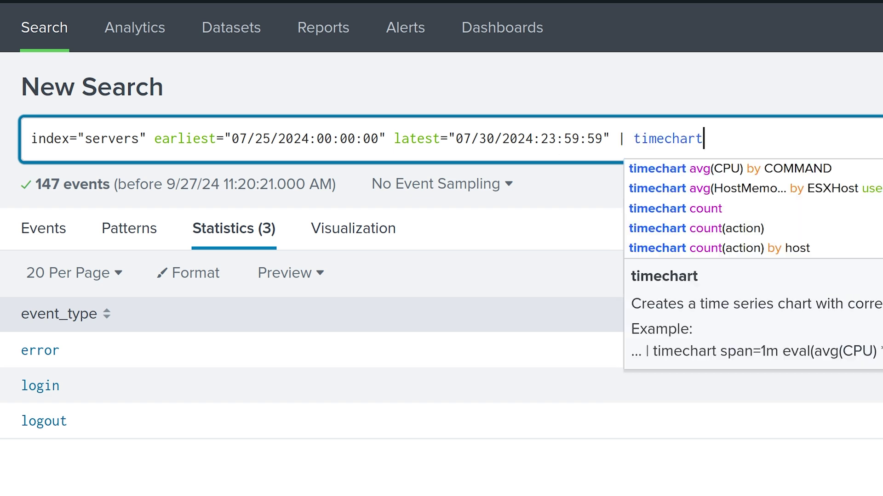
type(" count")
key("Return")
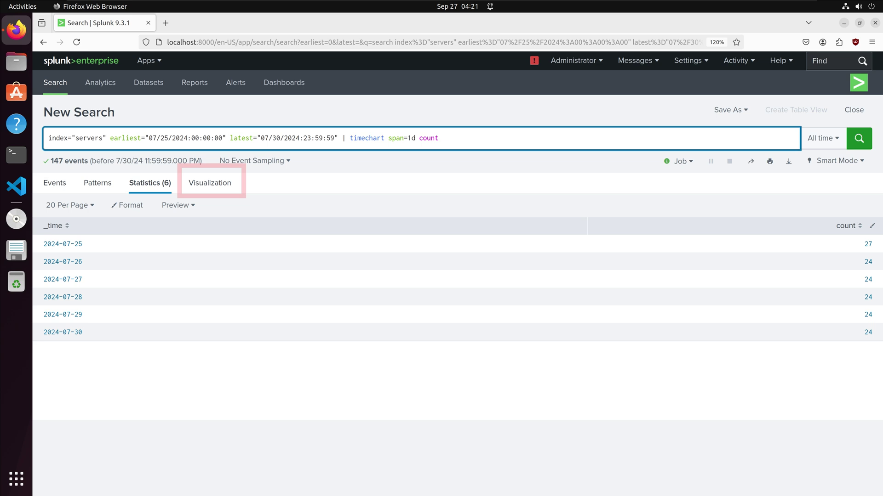
Chart the daily timechart split by event_type as error, login and logout columns
left_click(211, 185)
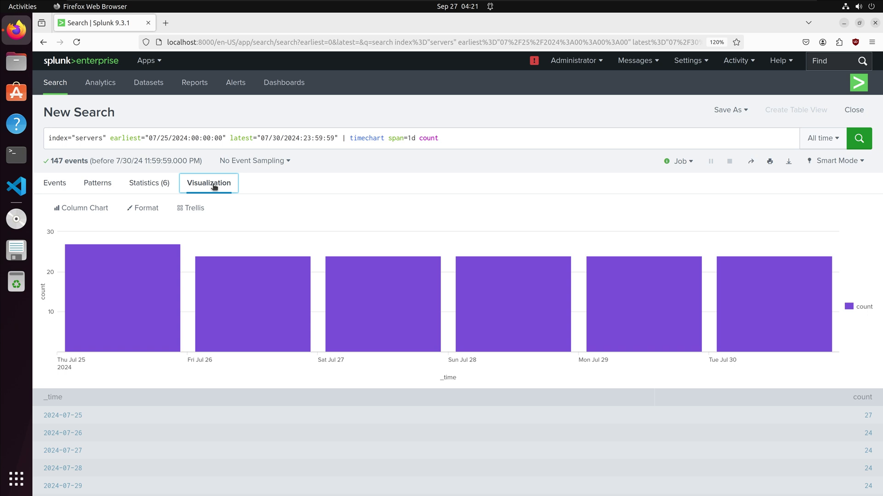
left_click(498, 139)
type("b")
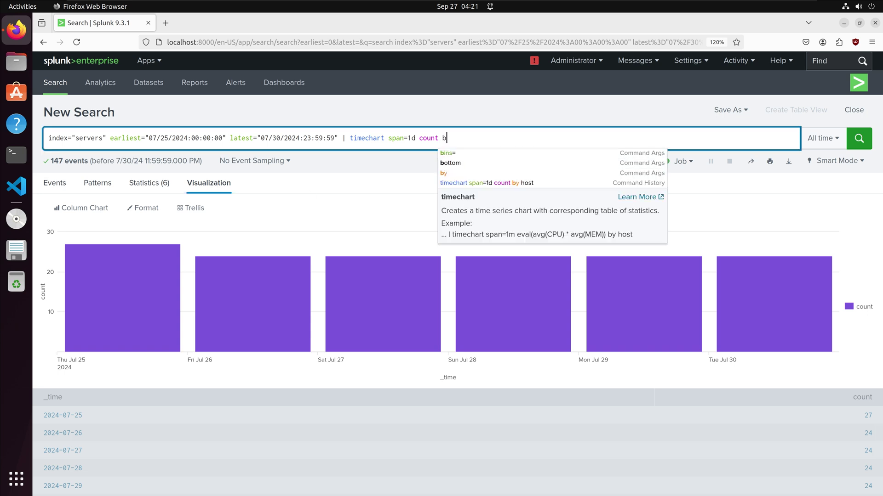
type("y event_type")
key("Return")
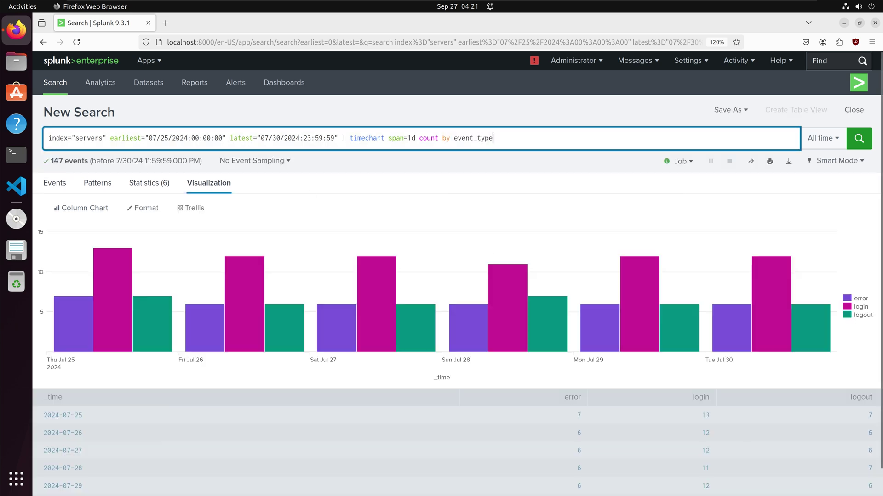
mouse_move(252, 276)
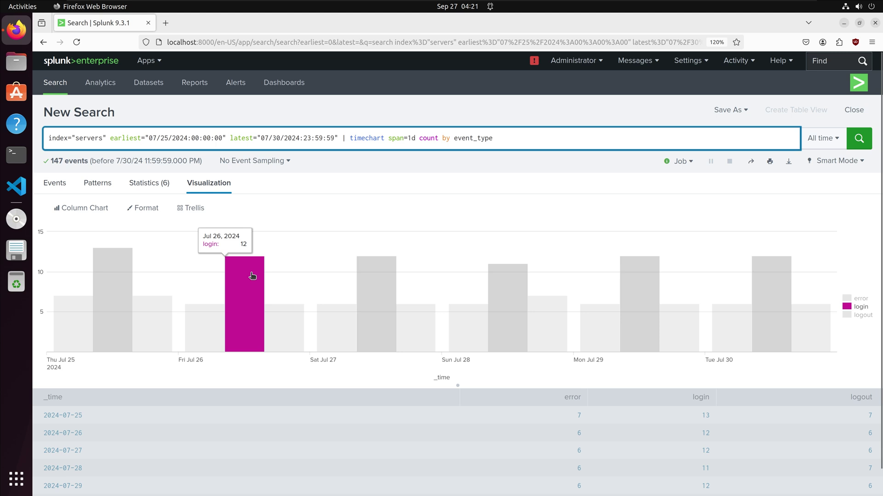
mouse_move(193, 333)
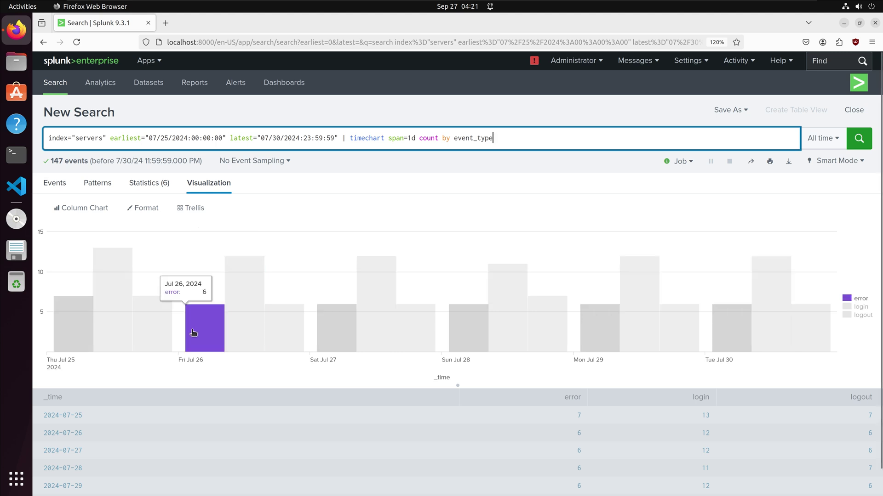
mouse_move(273, 334)
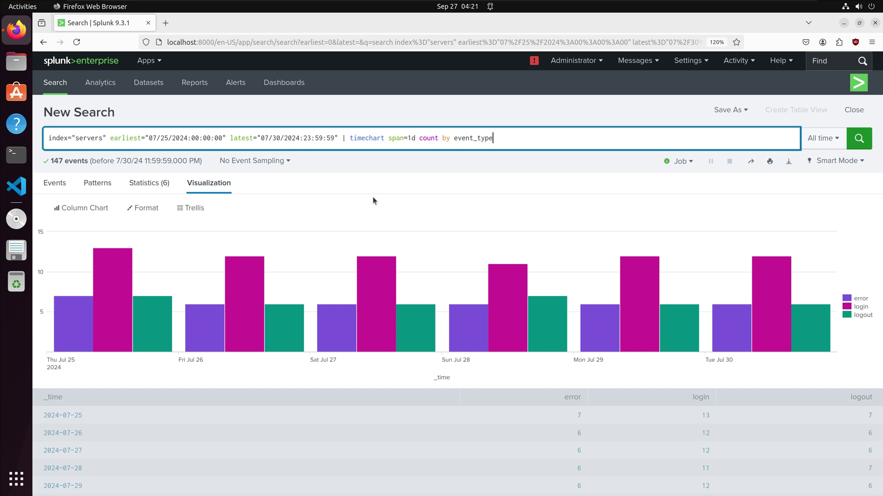
View the timechart as a line chart, then rerun as 'stats count by event_type | sort -count' and display it as a pie chart
left_click(81, 208)
left_click(69, 253)
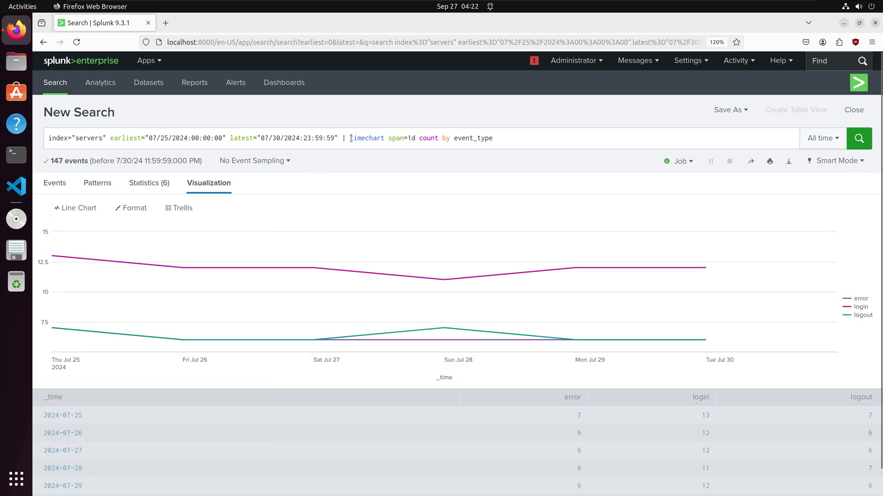
left_click_drag(347, 138, 459, 157)
key("BackSpace")
type("stats")
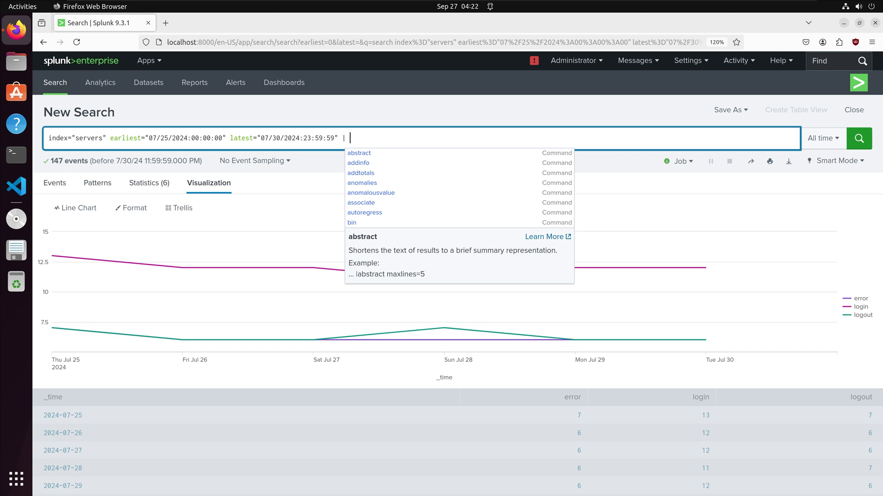
type(" count by event_t")
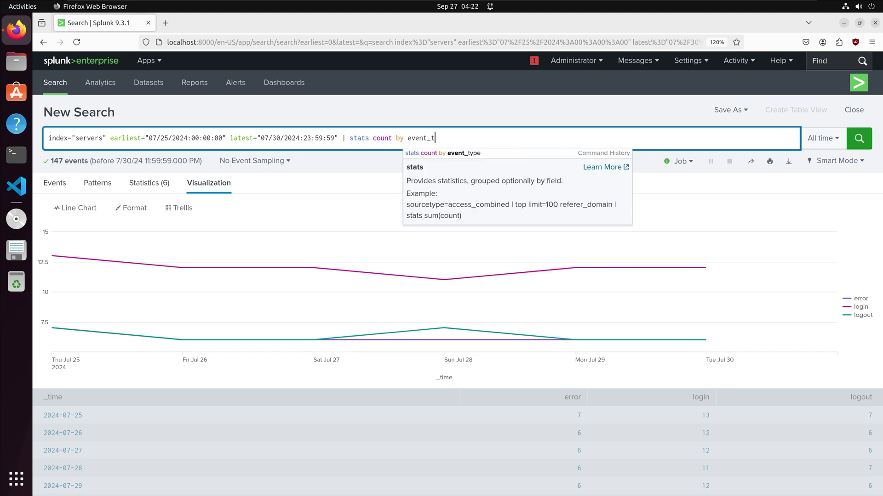
type("ype | sort -count")
key("Return")
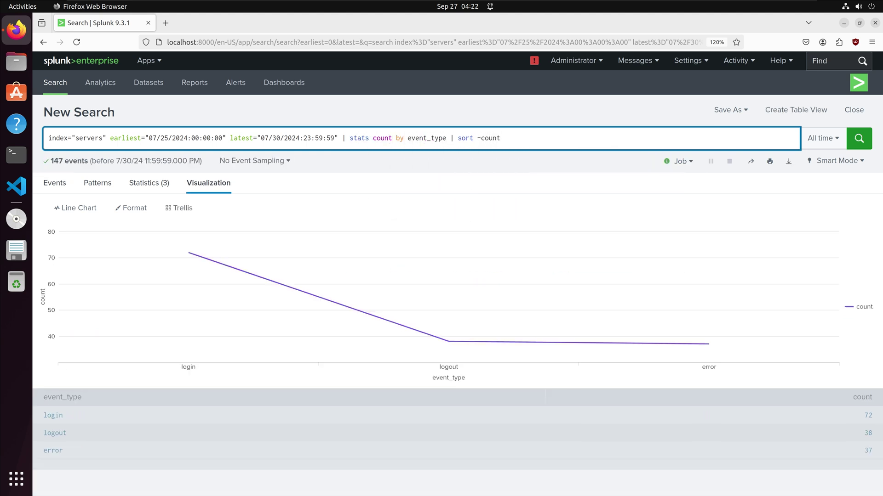
left_click(57, 211)
left_click(236, 256)
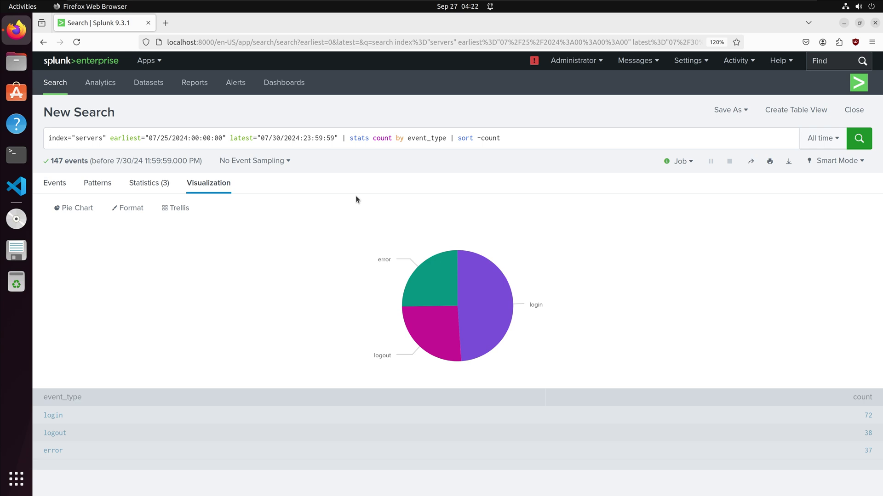